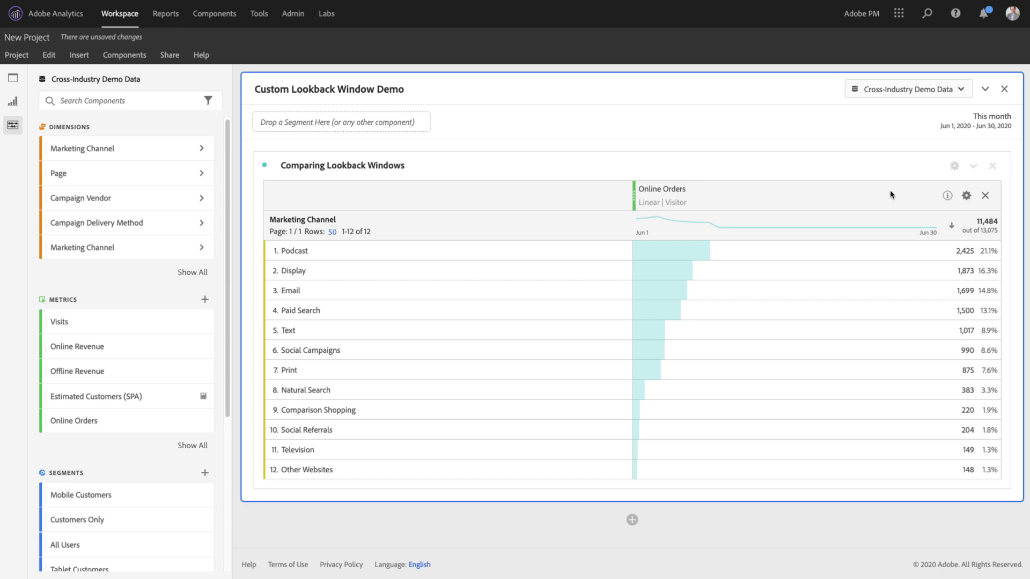
- Give the Online Orders column a custom 60-day Linear attribution lookback window
{"action": "left_click", "coordinate": [966, 199]}
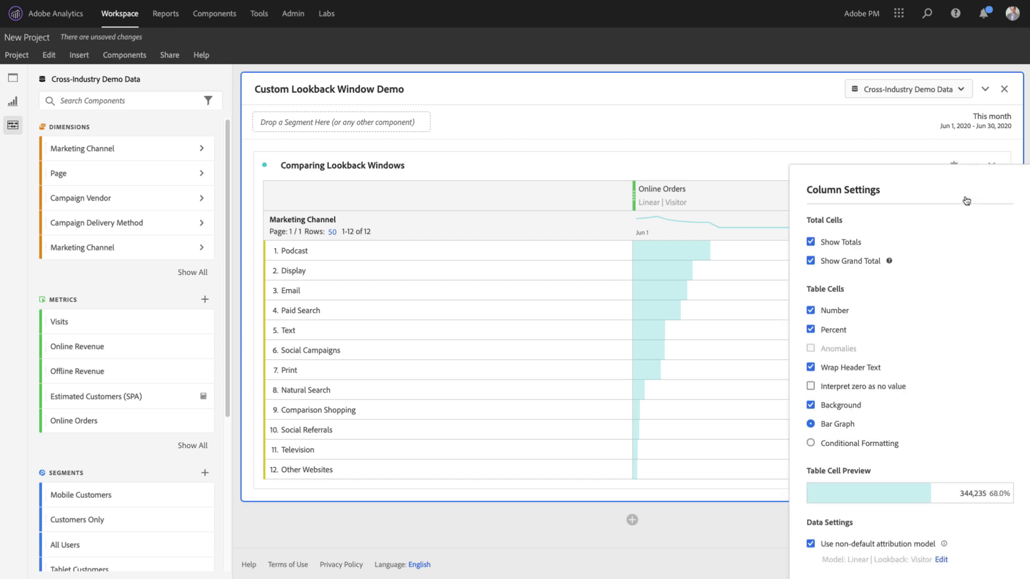
{"action": "left_click", "coordinate": [941, 560]}
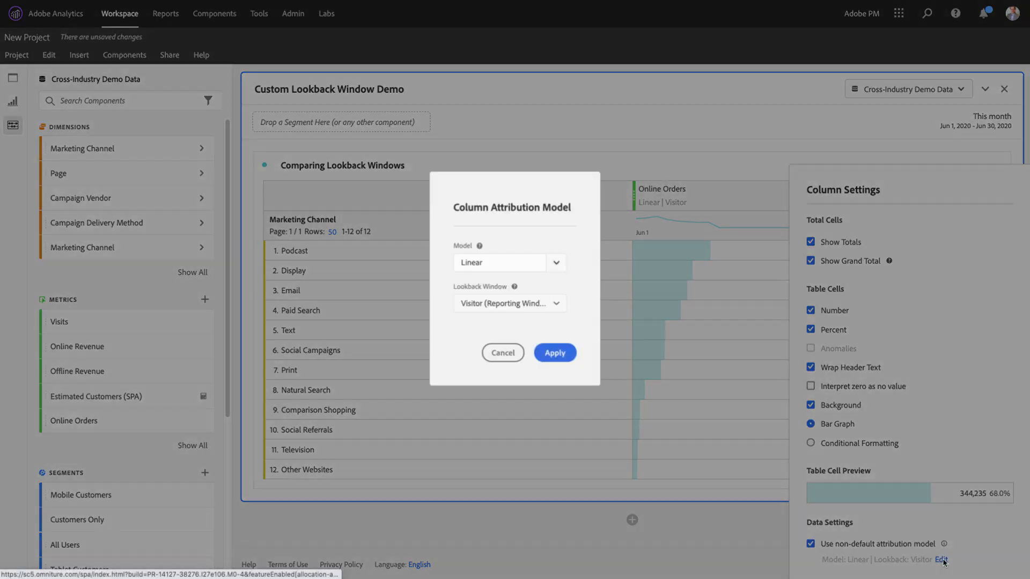
{"action": "left_click", "coordinate": [558, 305]}
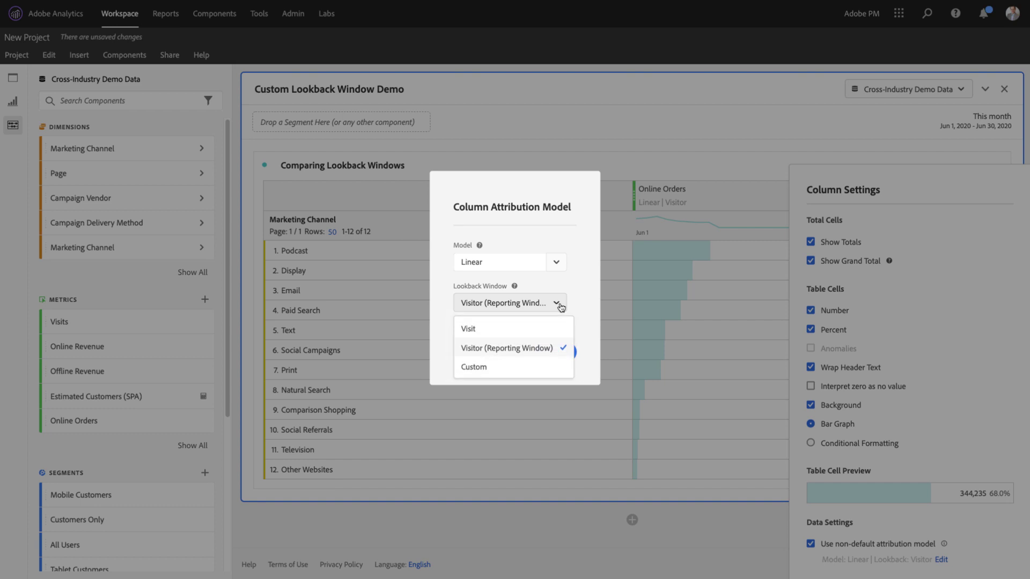
{"action": "left_click", "coordinate": [535, 369]}
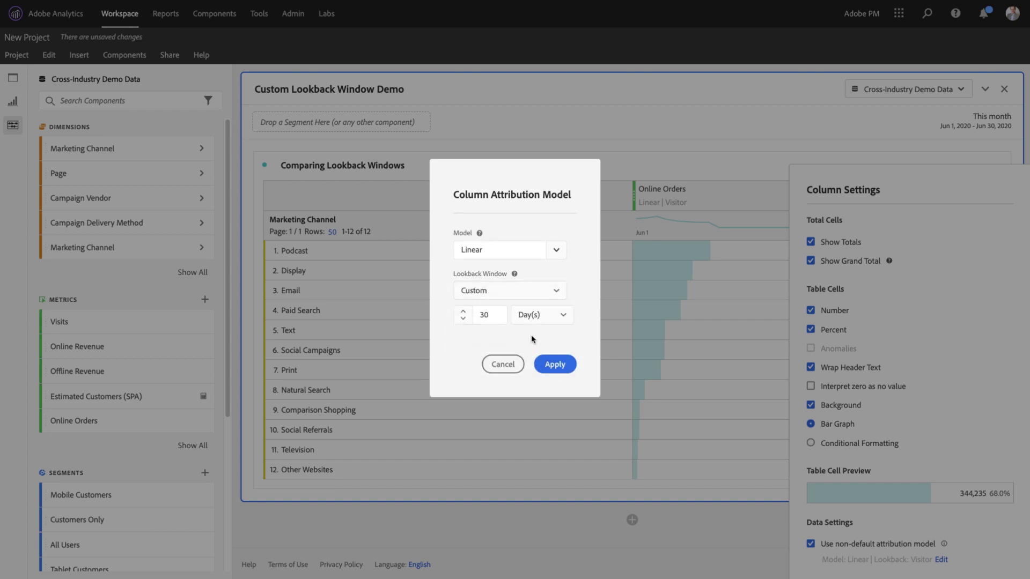
{"action": "left_click", "coordinate": [566, 315]}
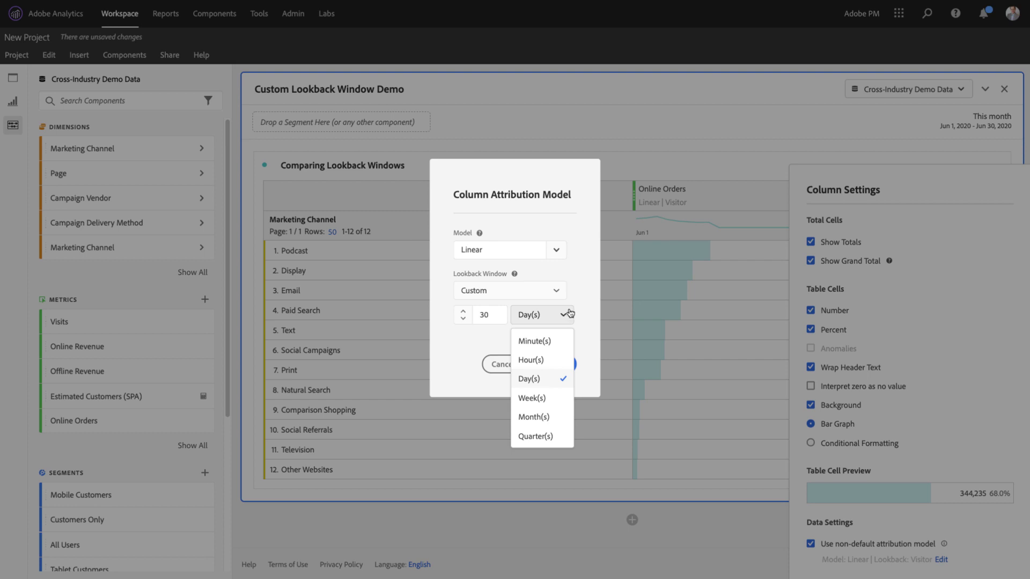
{"action": "left_click", "coordinate": [580, 307]}
{"action": "left_click_drag", "start_coordinate": [494, 315], "coordinate": [475, 315]}
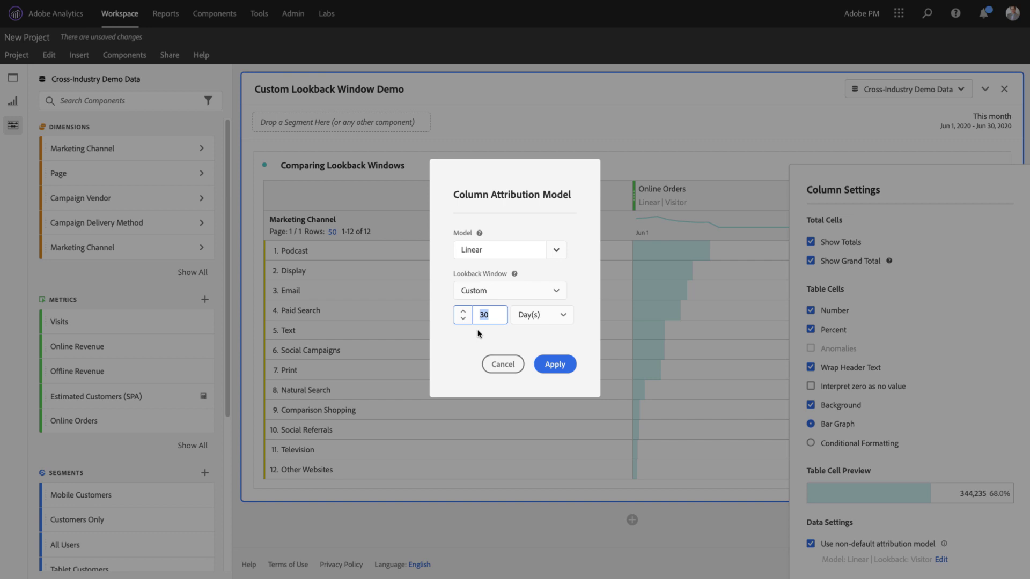
{"action": "type", "text": "60"}
{"action": "left_click", "coordinate": [555, 364]}
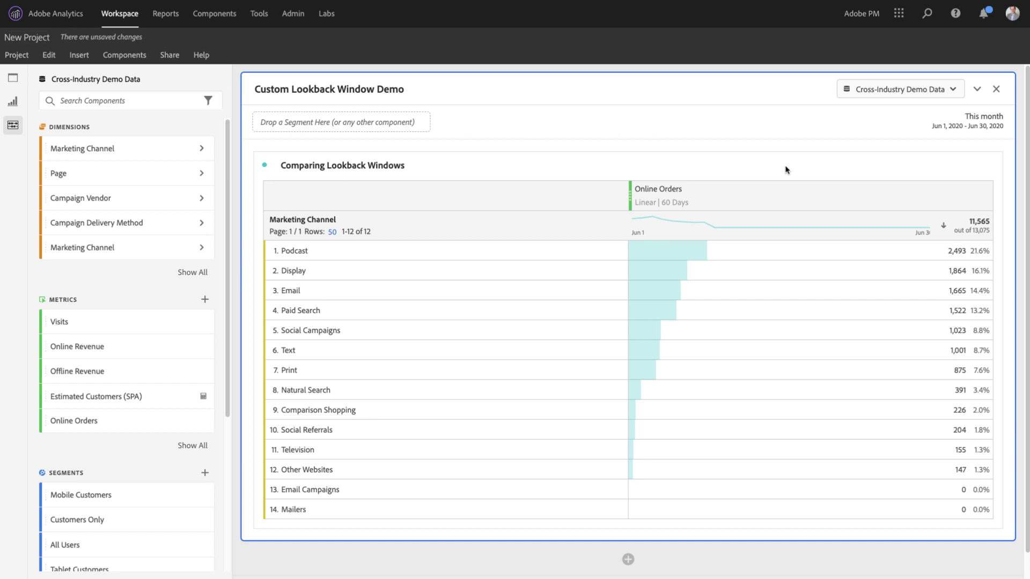
- Duplicate the Online Orders column, set the copy to a 54-day lookback, and add a third copy
{"action": "left_click_drag", "start_coordinate": [762, 207], "coordinate": [989, 200]}
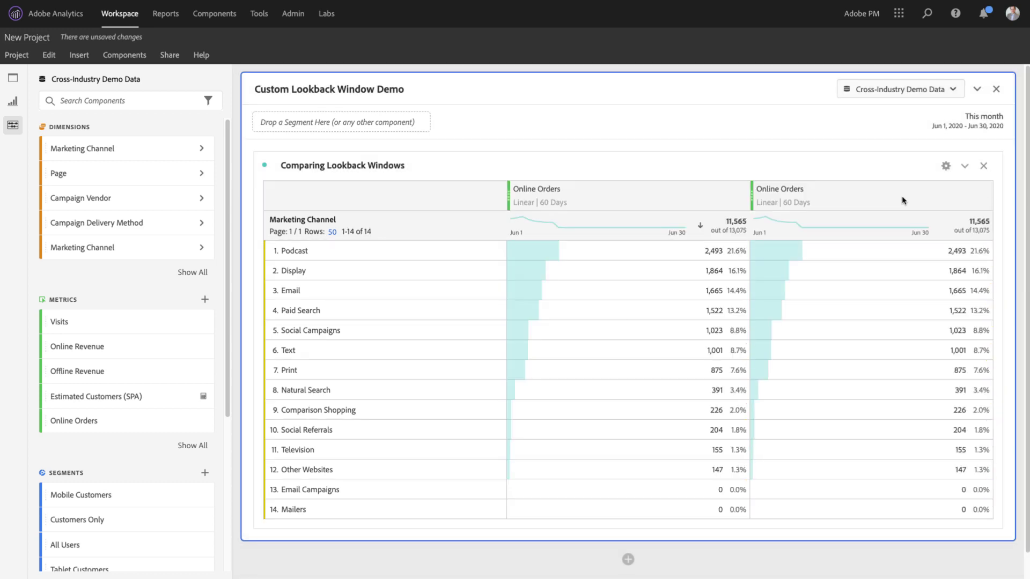
{"action": "left_click", "coordinate": [958, 197]}
{"action": "left_click", "coordinate": [947, 560]}
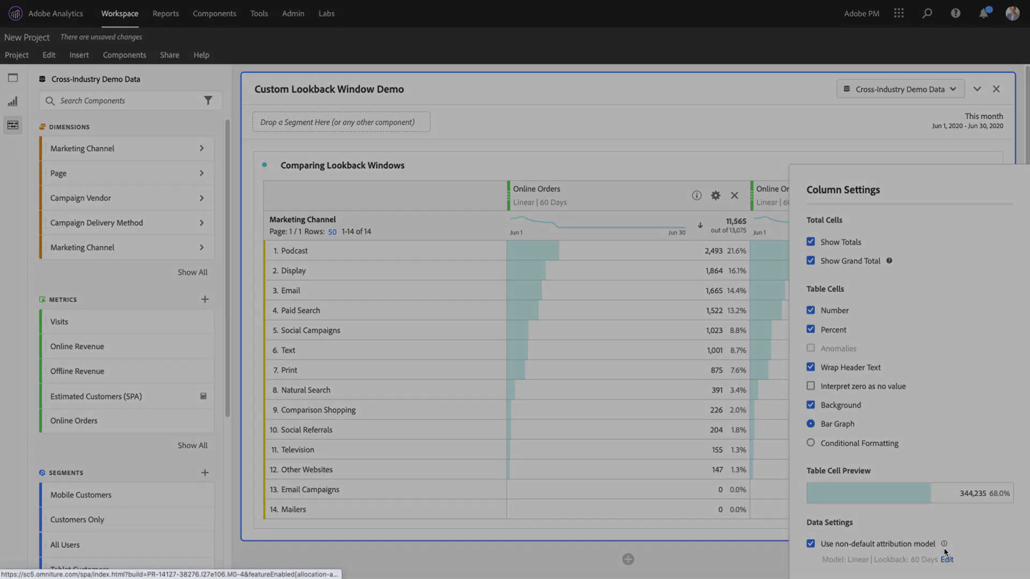
{"action": "left_click_drag", "start_coordinate": [502, 322], "coordinate": [474, 313]}
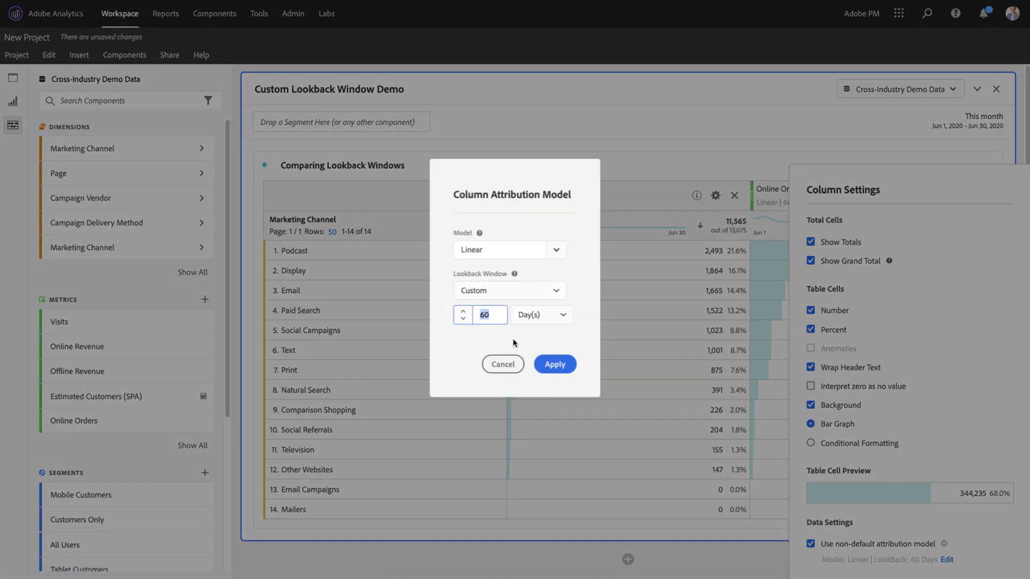
{"action": "type", "text": "54"}
{"action": "left_click", "coordinate": [559, 371]}
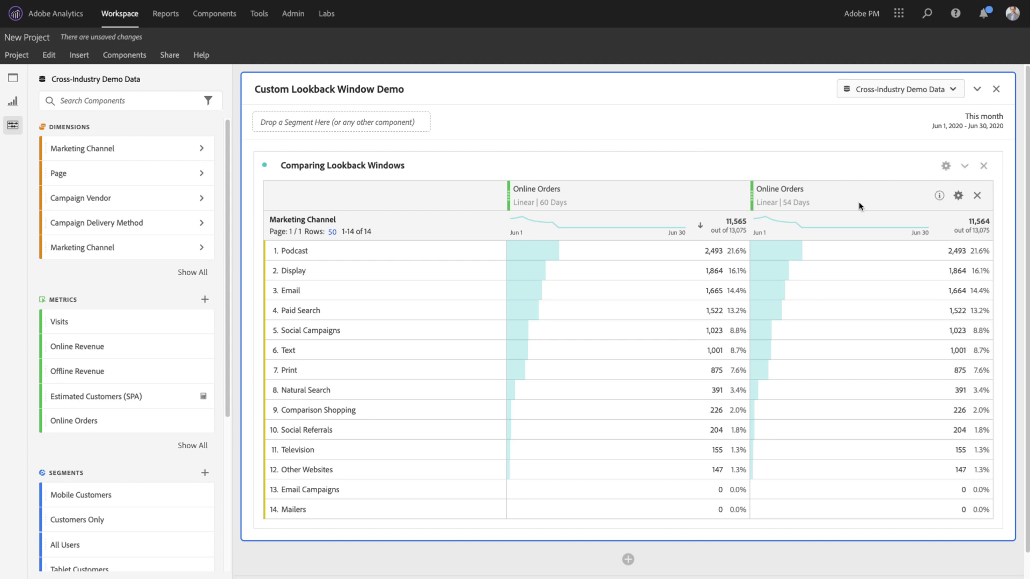
{"action": "left_click_drag", "start_coordinate": [858, 202], "coordinate": [990, 203]}
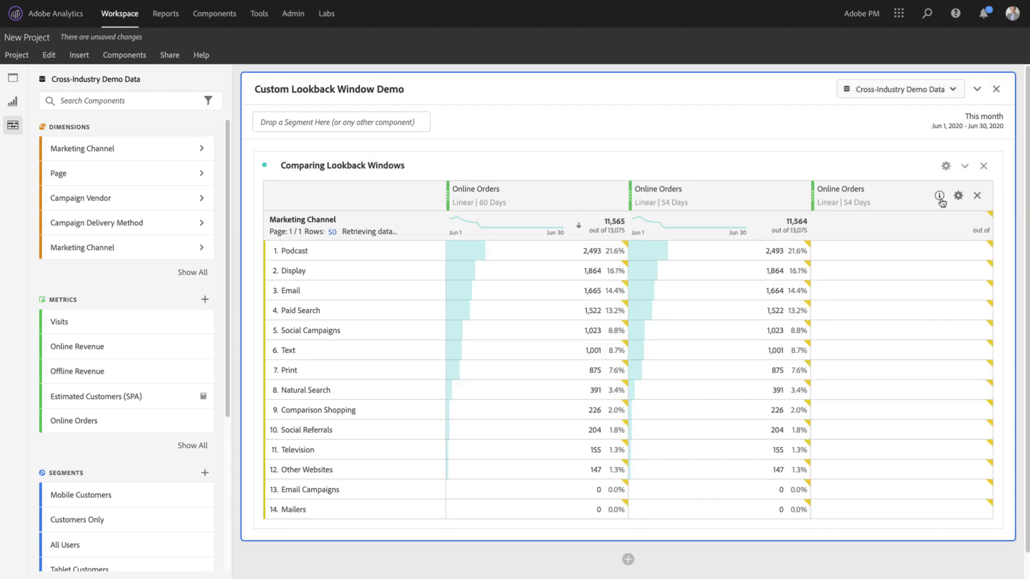
- Change the third Online Orders column's lookback window to 14 hours
{"action": "left_click", "coordinate": [958, 197]}
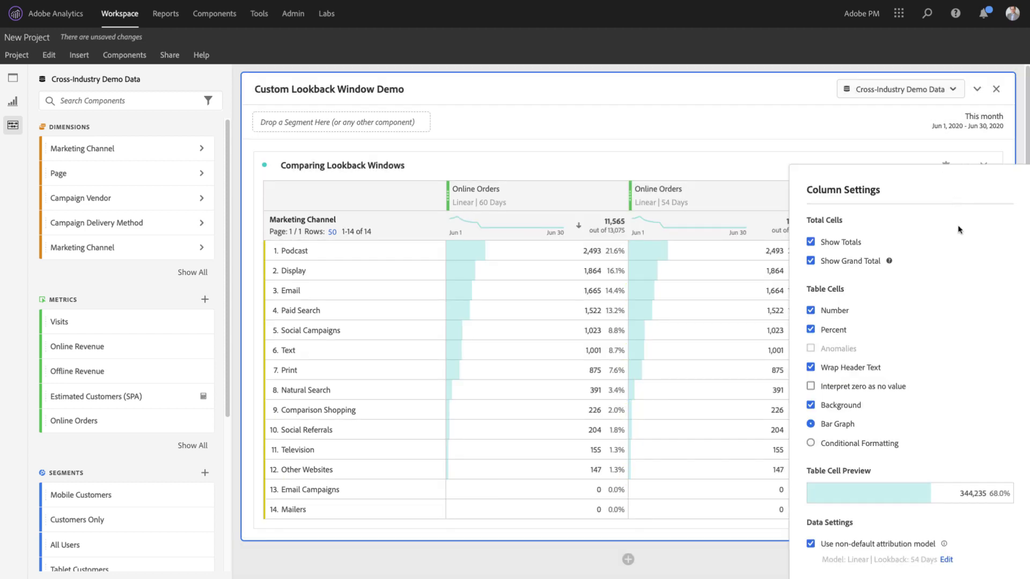
{"action": "left_click", "coordinate": [947, 560]}
{"action": "left_click", "coordinate": [564, 319]}
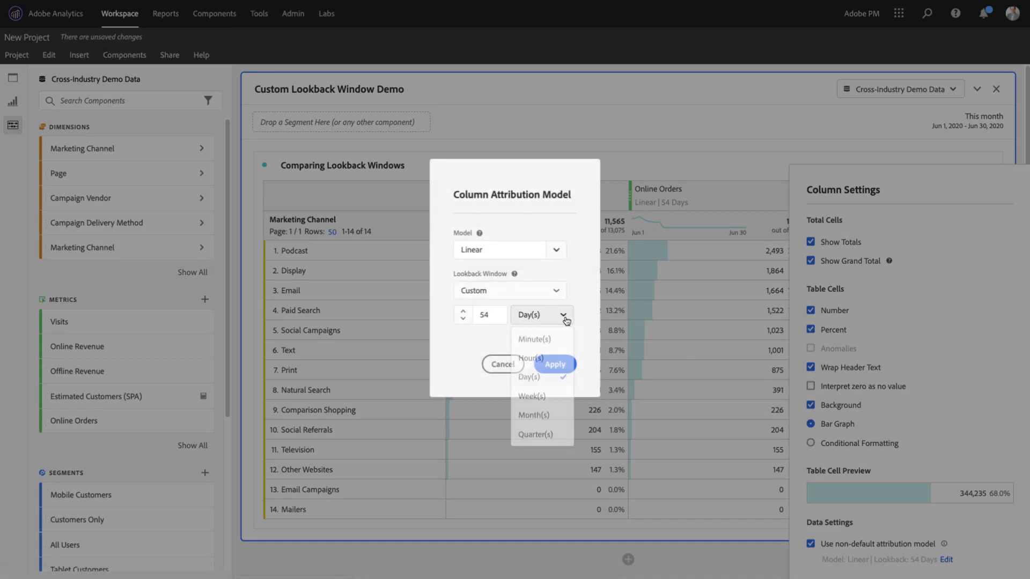
{"action": "left_click", "coordinate": [538, 358]}
{"action": "double_click", "coordinate": [492, 315]}
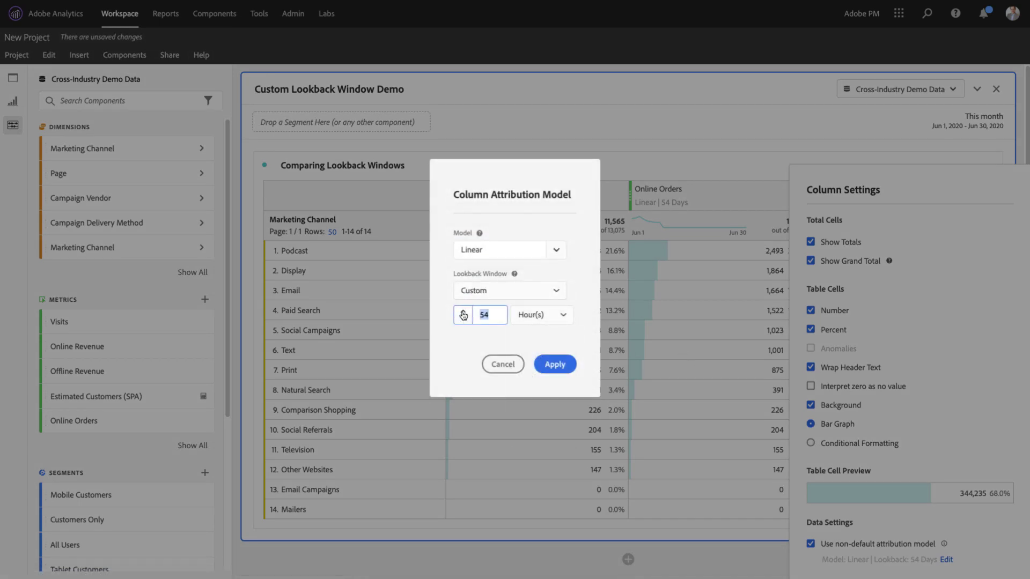
{"action": "type", "text": "14"}
{"action": "left_click", "coordinate": [555, 364]}
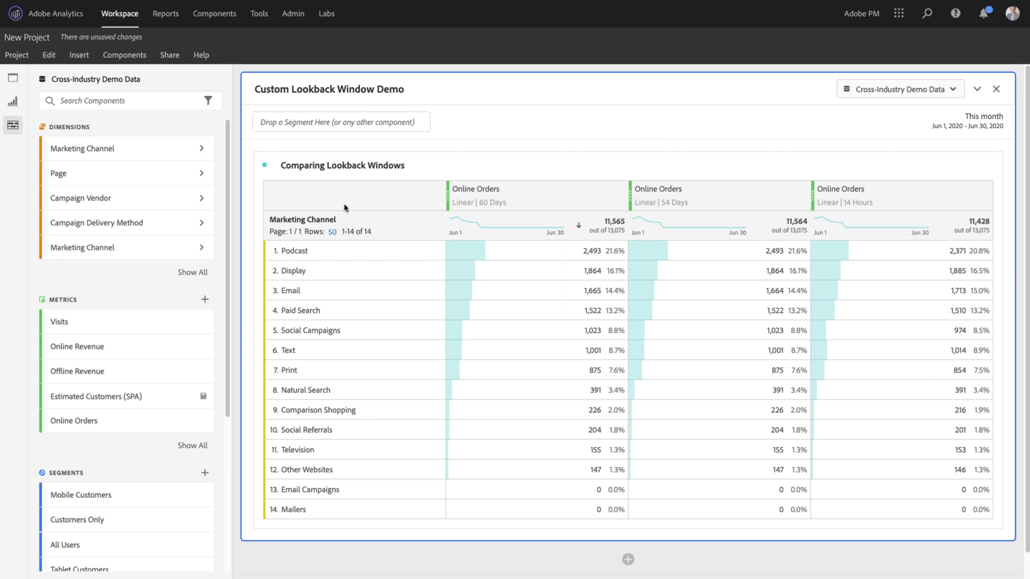
- Create a calculated metric using Online Revenue with Last Touch and a custom 30-day lookback, then exit to the workspace
{"action": "left_click", "coordinate": [204, 302]}
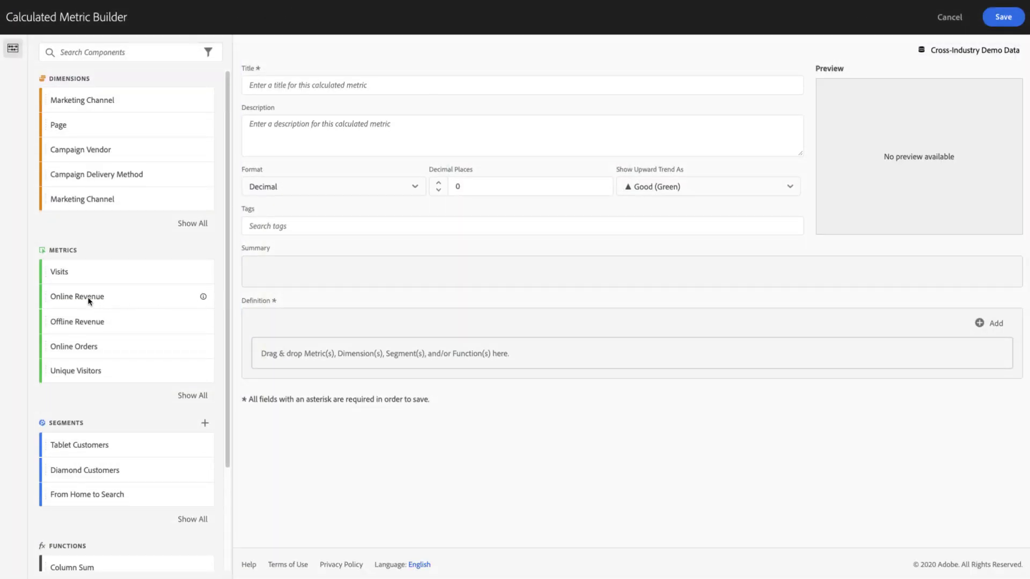
{"action": "left_click_drag", "start_coordinate": [88, 301], "coordinate": [400, 354]}
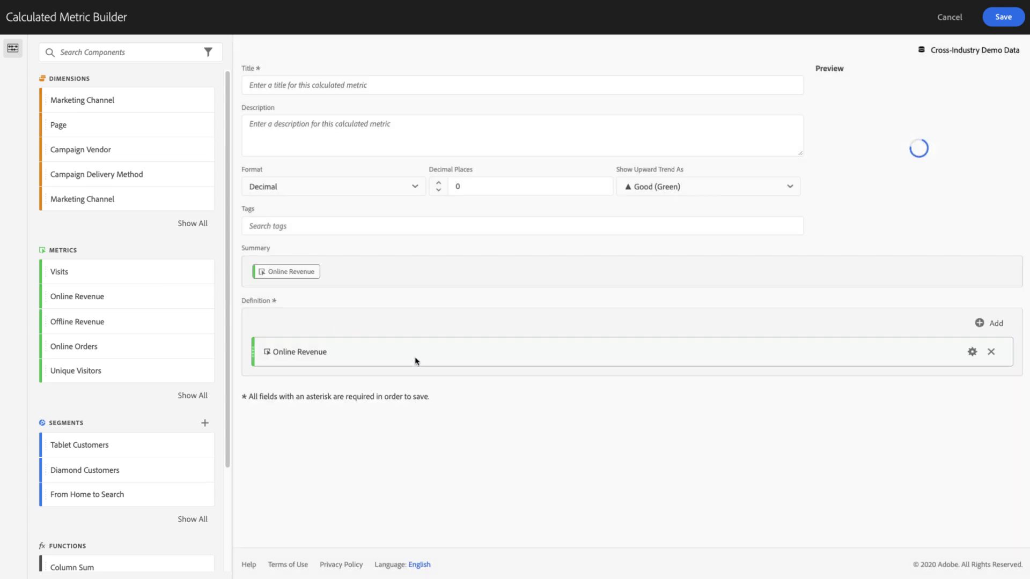
{"action": "left_click", "coordinate": [974, 350]}
{"action": "left_click", "coordinate": [972, 378]}
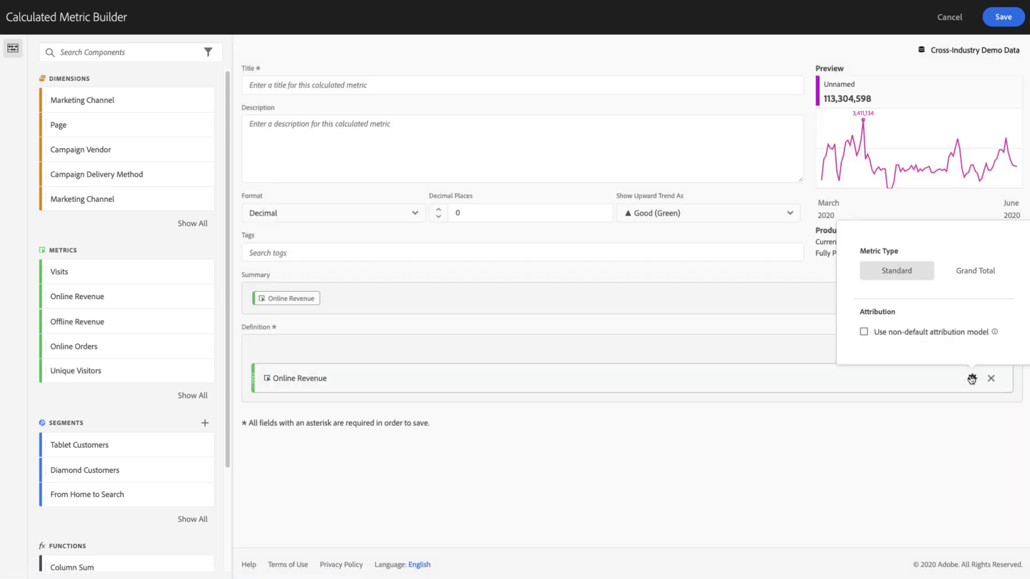
{"action": "left_click", "coordinate": [864, 332]}
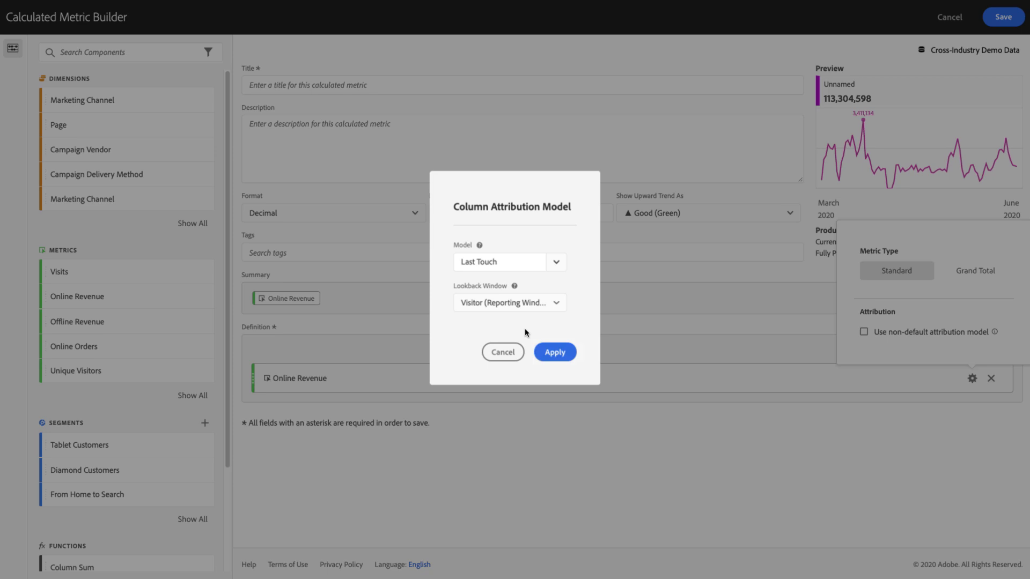
{"action": "left_click", "coordinate": [554, 304]}
{"action": "left_click", "coordinate": [497, 368]}
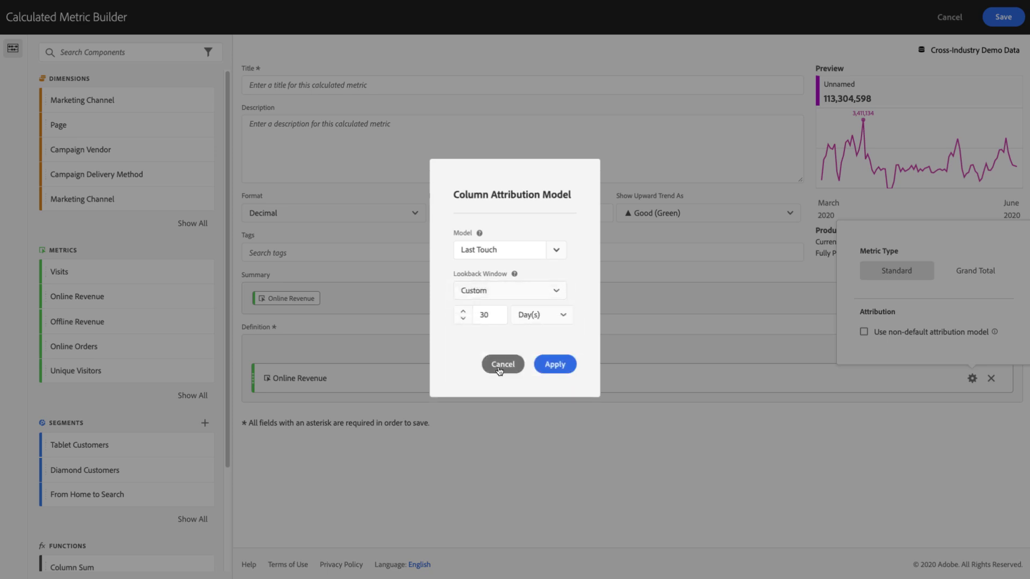
{"action": "left_click", "coordinate": [555, 365]}
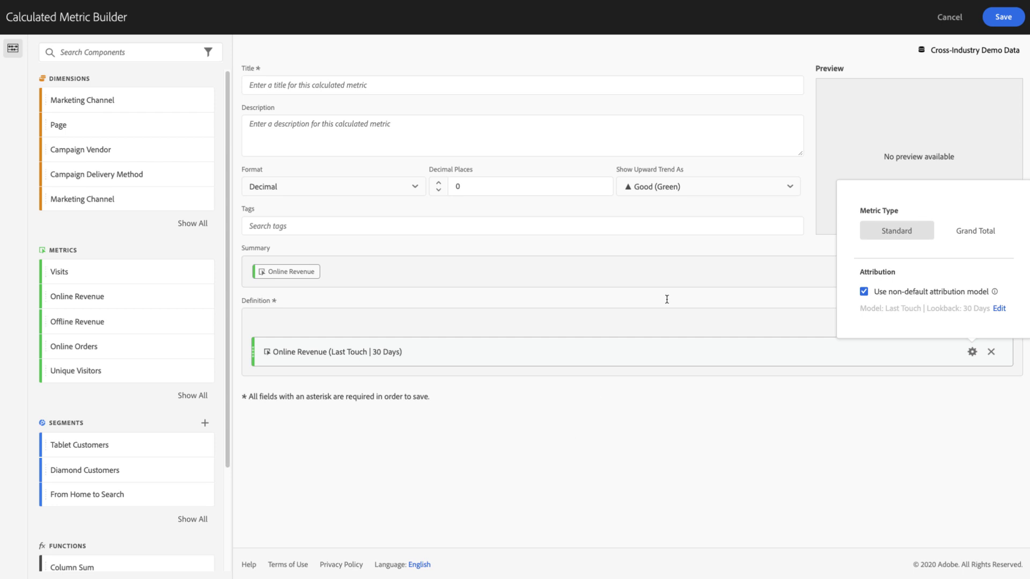
{"action": "left_click", "coordinate": [928, 28]}
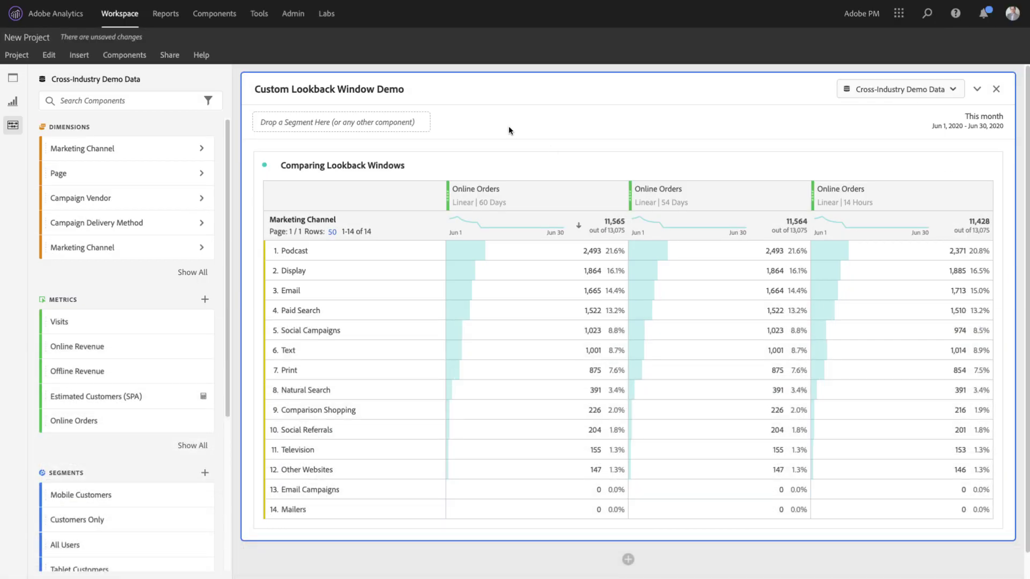
- Add an Attribution panel above the table with Online Revenue as success metric and a custom 30-day lookback
{"action": "left_click", "coordinate": [18, 79]}
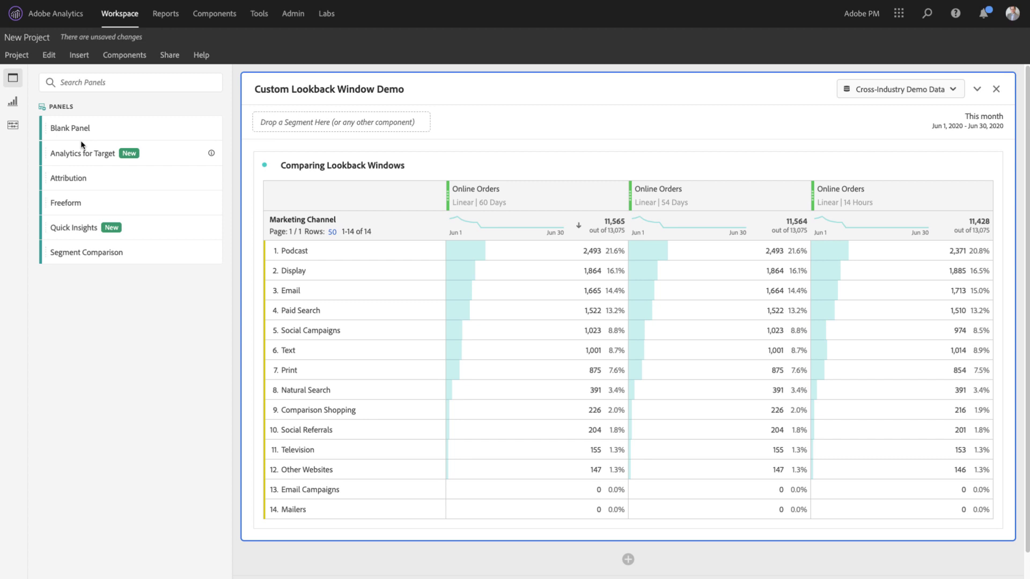
{"action": "left_click_drag", "start_coordinate": [84, 178], "coordinate": [368, 157]}
{"action": "left_click_drag", "start_coordinate": [86, 150], "coordinate": [663, 209]}
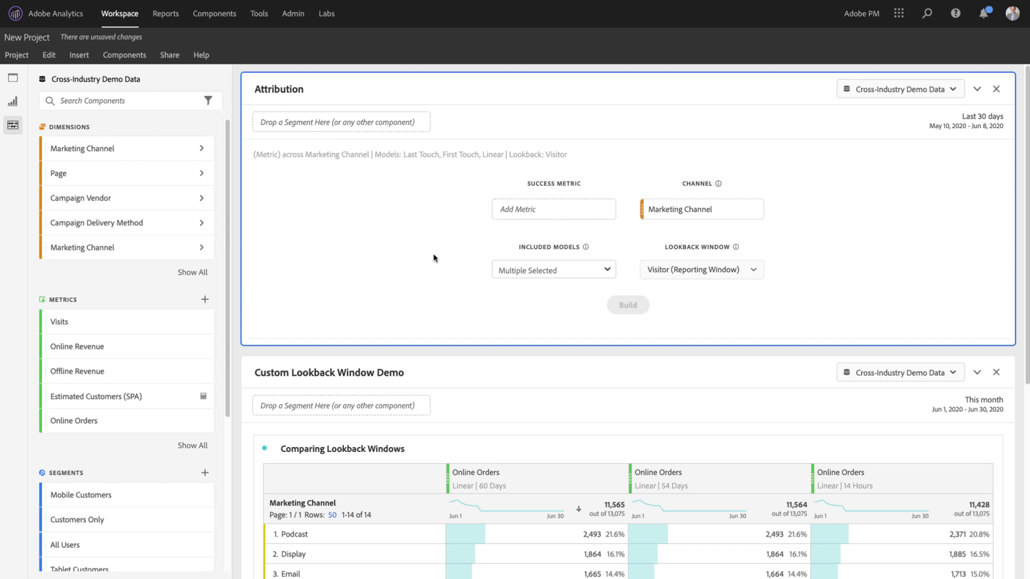
{"action": "left_click_drag", "start_coordinate": [102, 345], "coordinate": [558, 205]}
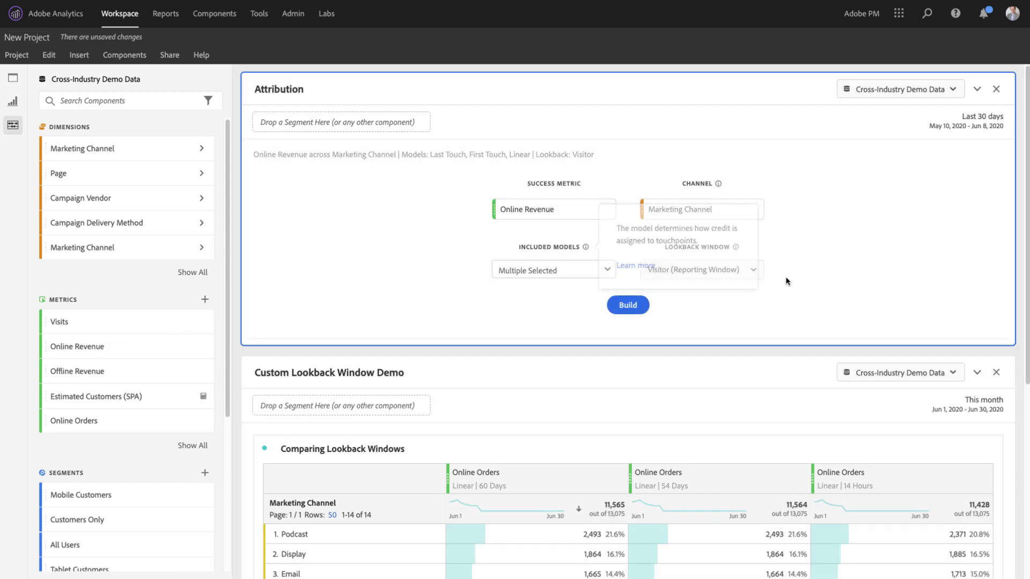
{"action": "left_click", "coordinate": [751, 269]}
{"action": "left_click", "coordinate": [684, 339]}
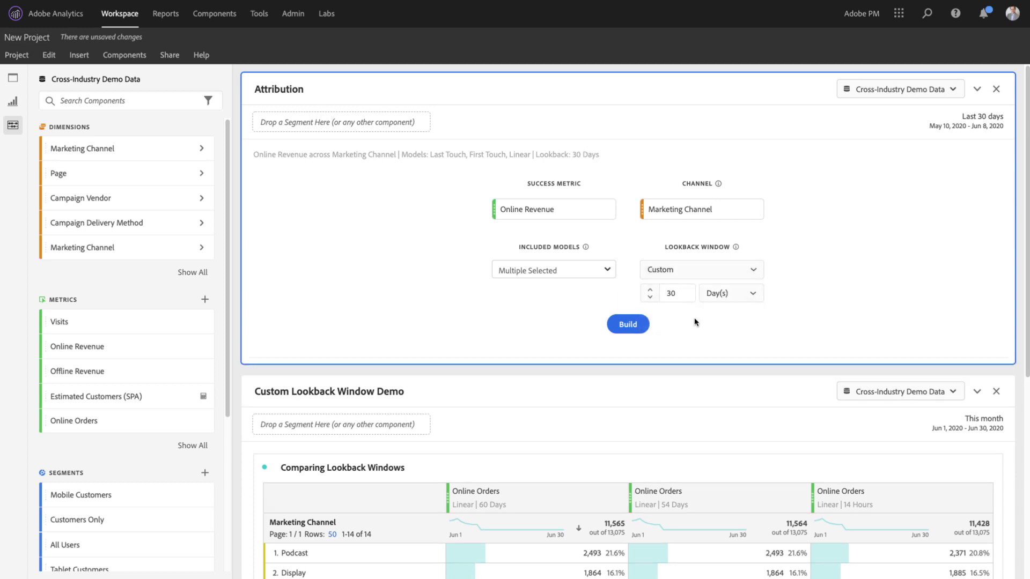
- Swap First and Last Touch for J Curve and Inverse J alongside Linear, and build the panel
{"action": "left_click", "coordinate": [607, 271]}
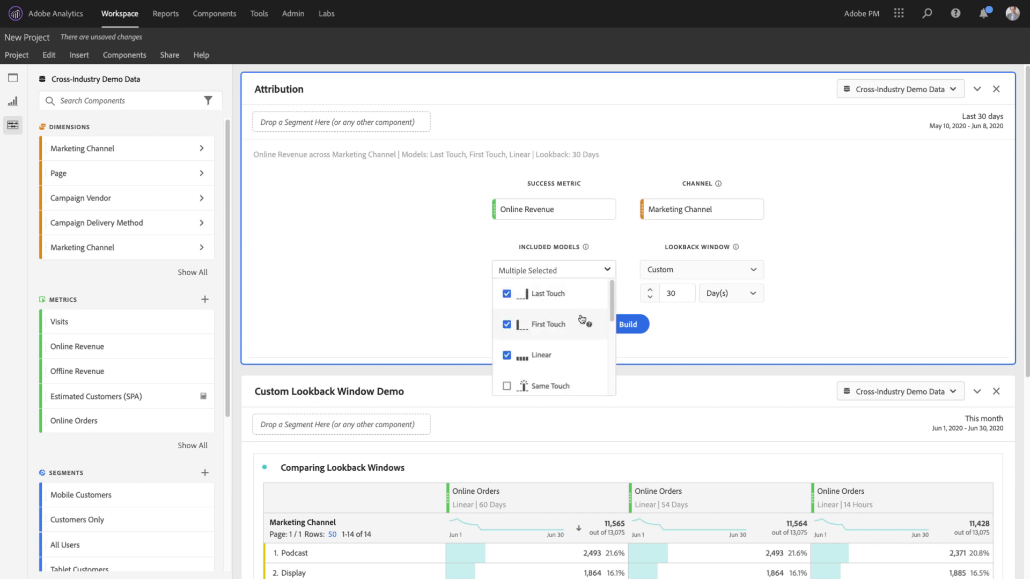
{"action": "left_click", "coordinate": [507, 324]}
{"action": "left_click", "coordinate": [507, 295]}
{"action": "scroll", "coordinate": [508, 301], "scroll_direction": "down", "scroll_amount": 5}
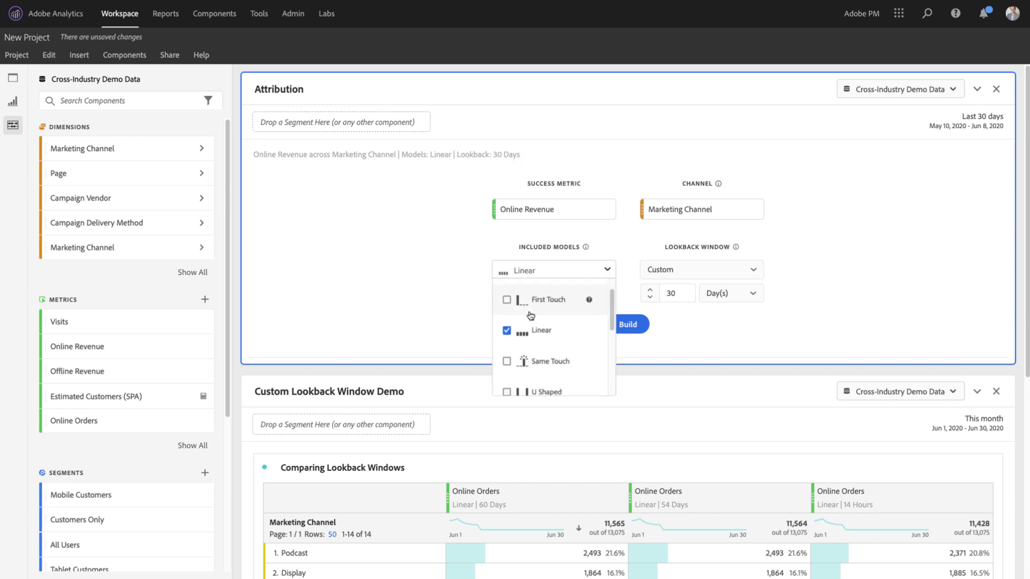
{"action": "left_click", "coordinate": [506, 308]}
{"action": "left_click", "coordinate": [507, 337]}
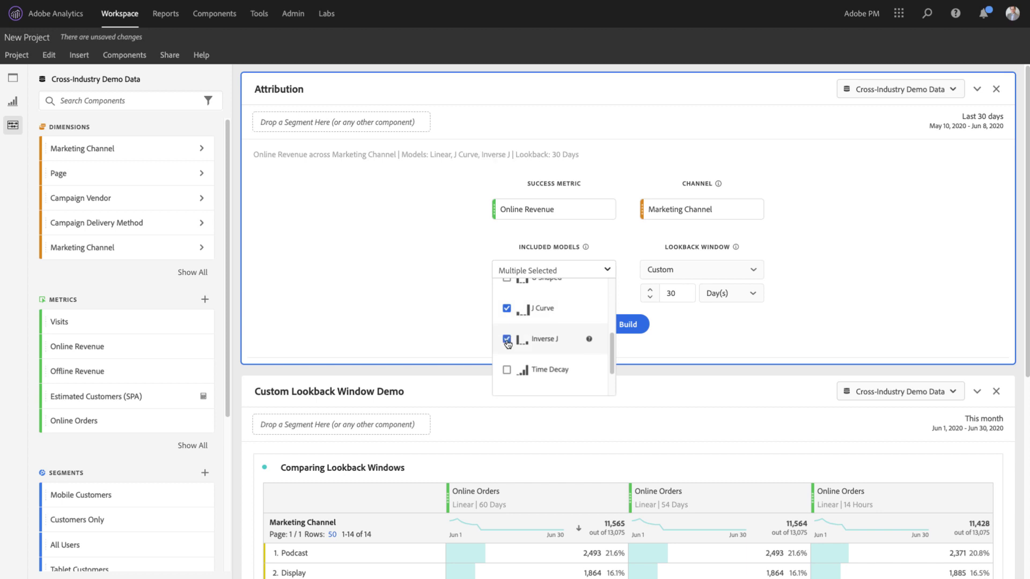
{"action": "left_click", "coordinate": [664, 342]}
{"action": "left_click", "coordinate": [632, 325]}
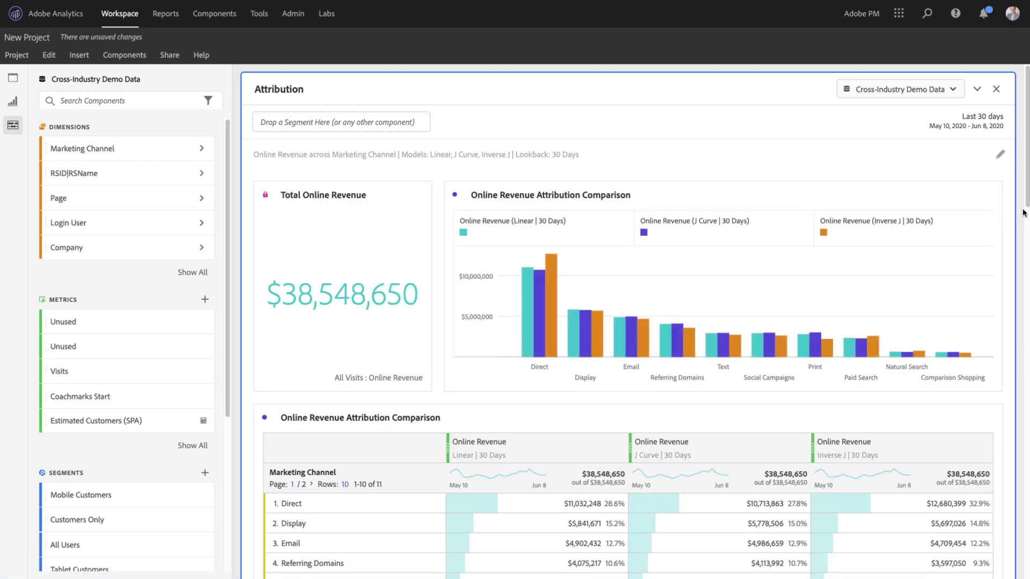
{"action": "left_click_drag", "start_coordinate": [1028, 199], "coordinate": [991, 197]}
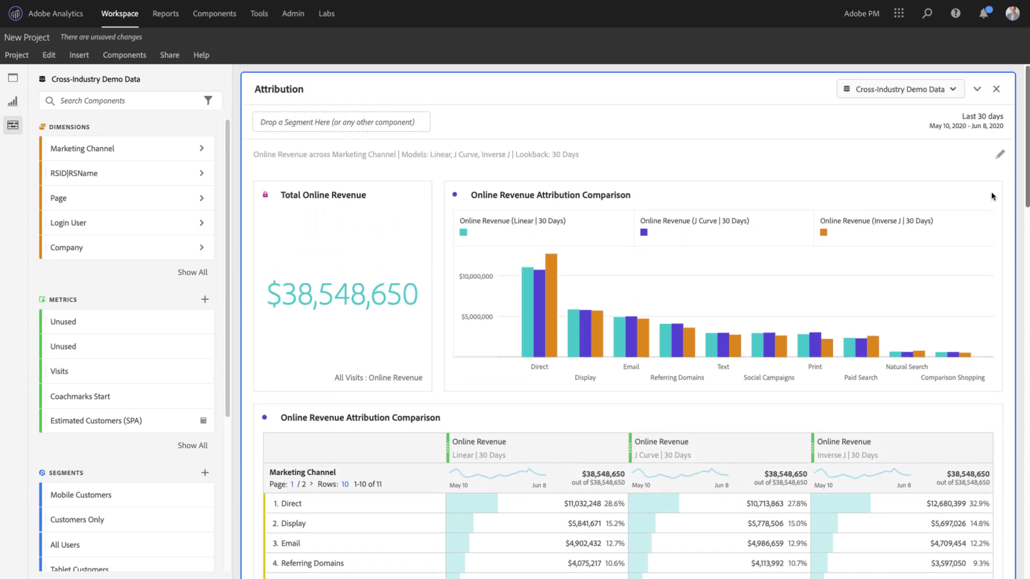